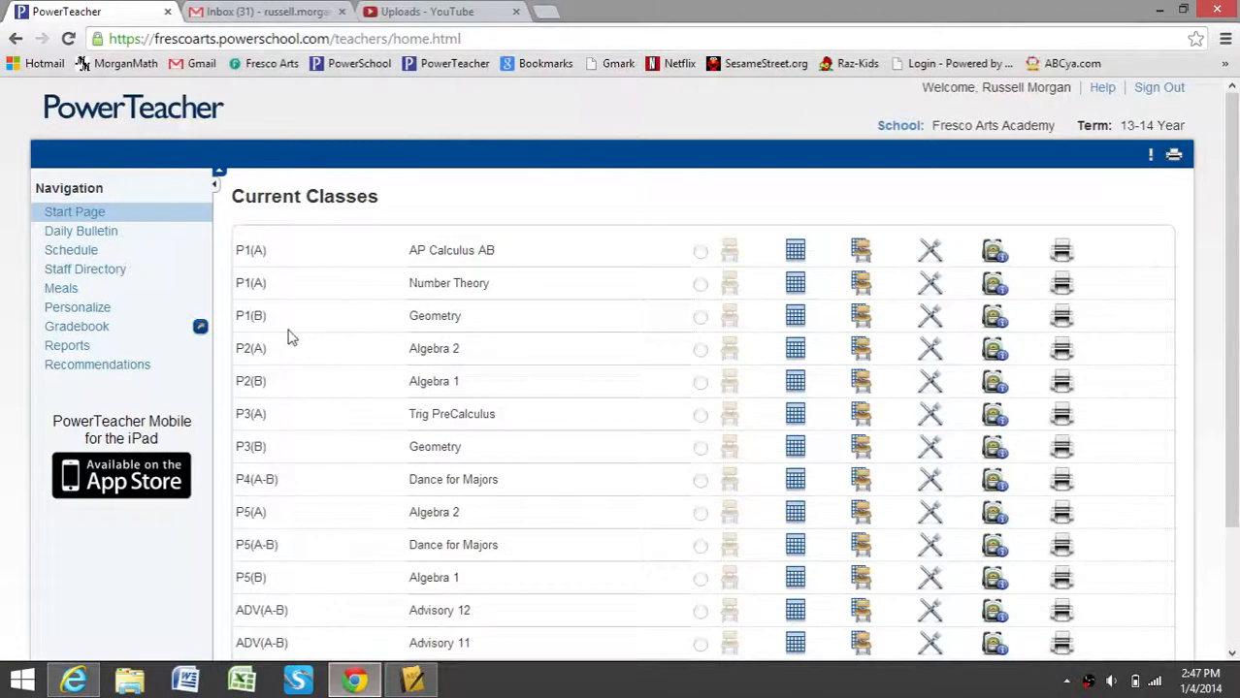
Switch to PowerTeacher Gradebook, open the 2013-2014 P1(A) Number Theory class and set its reporting term to S1.
left_click(201, 330)
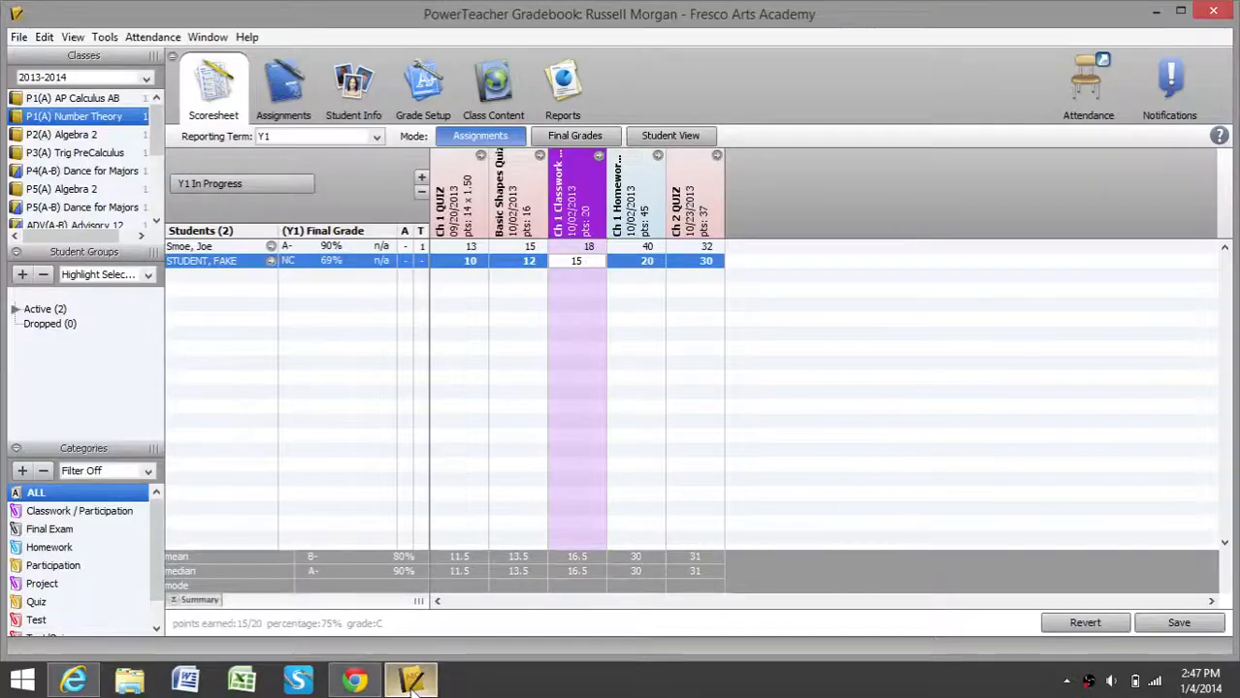
left_click(62, 77)
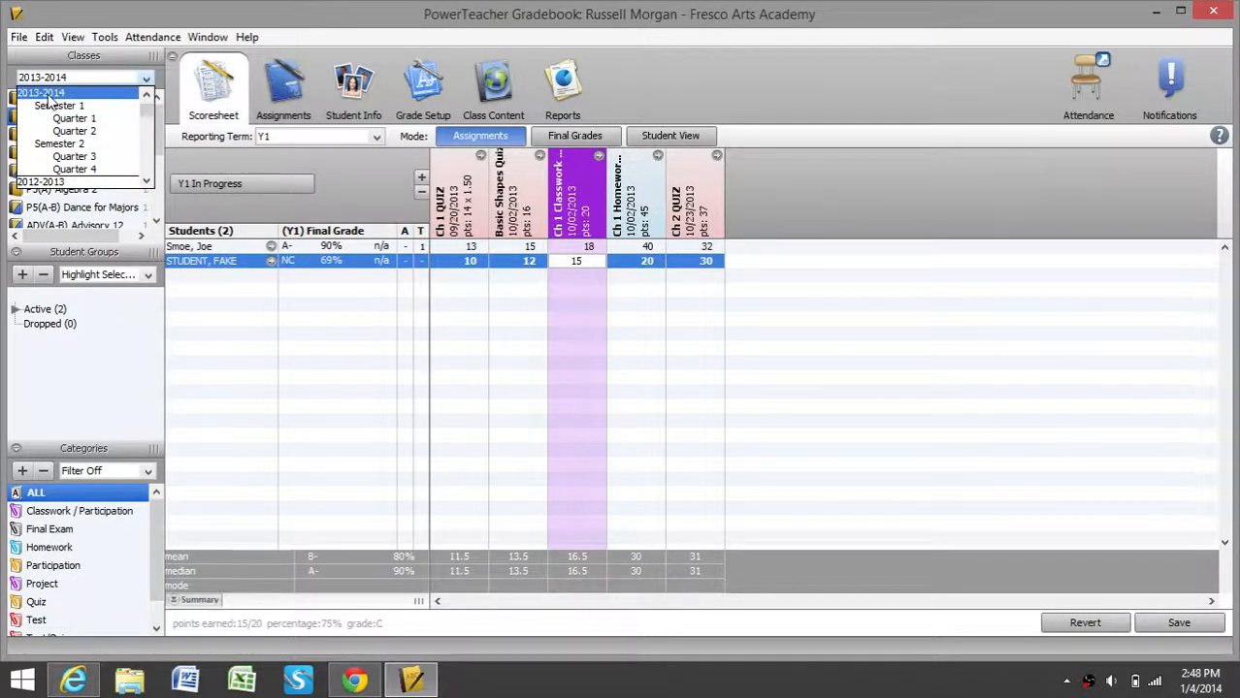
left_click(51, 94)
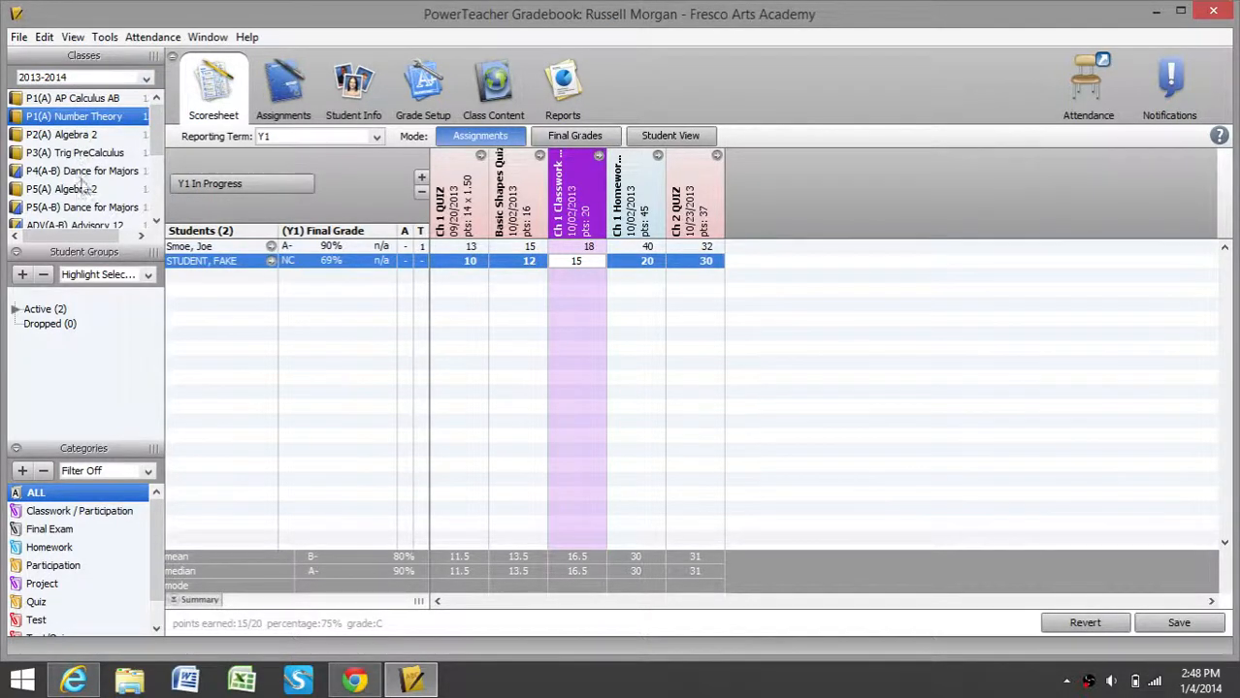
left_click(71, 122)
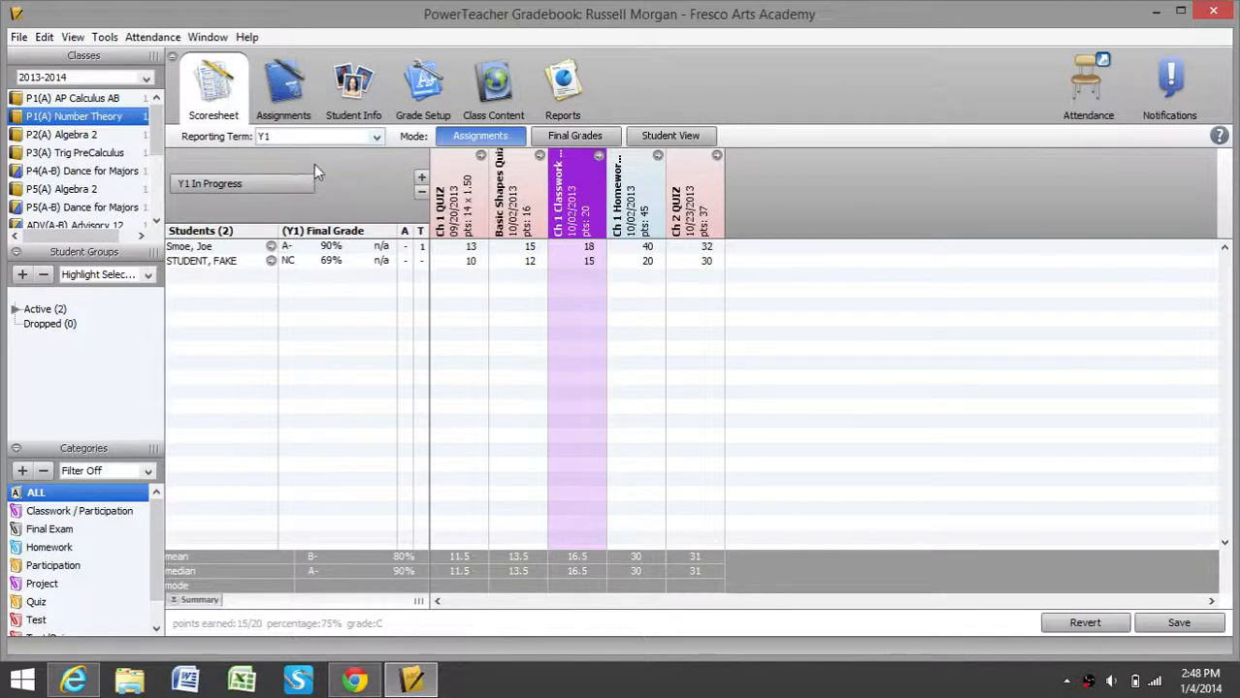
left_click(376, 139)
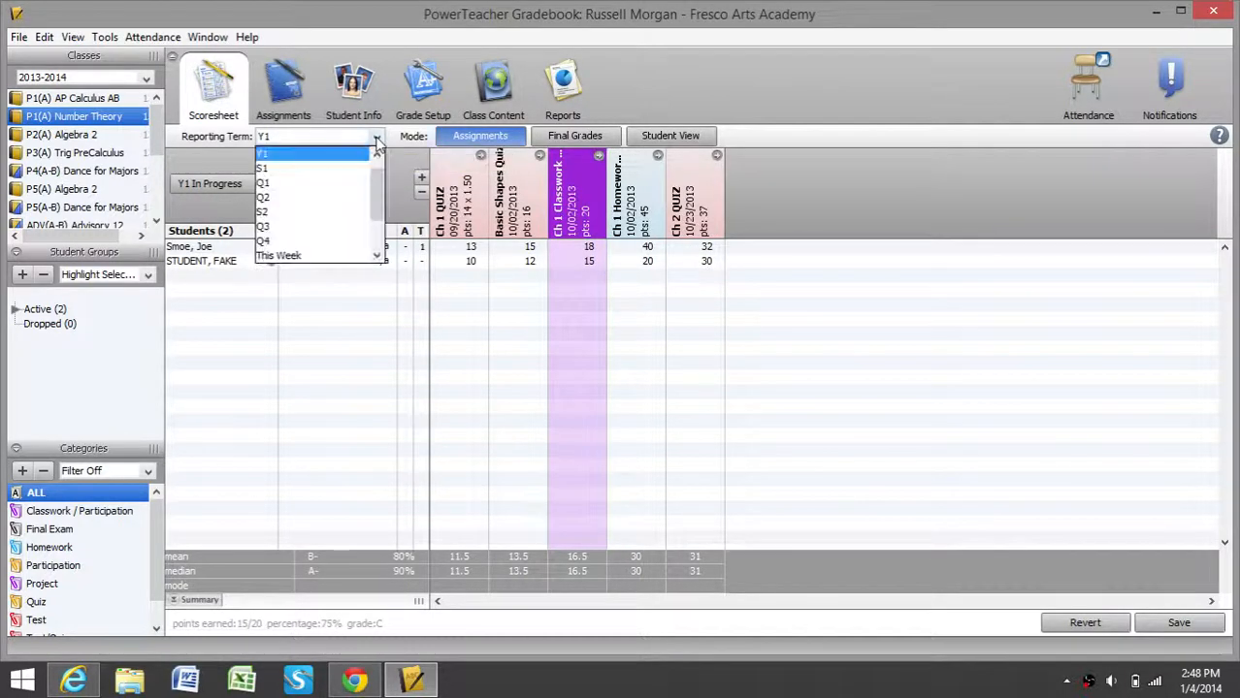
left_click(268, 170)
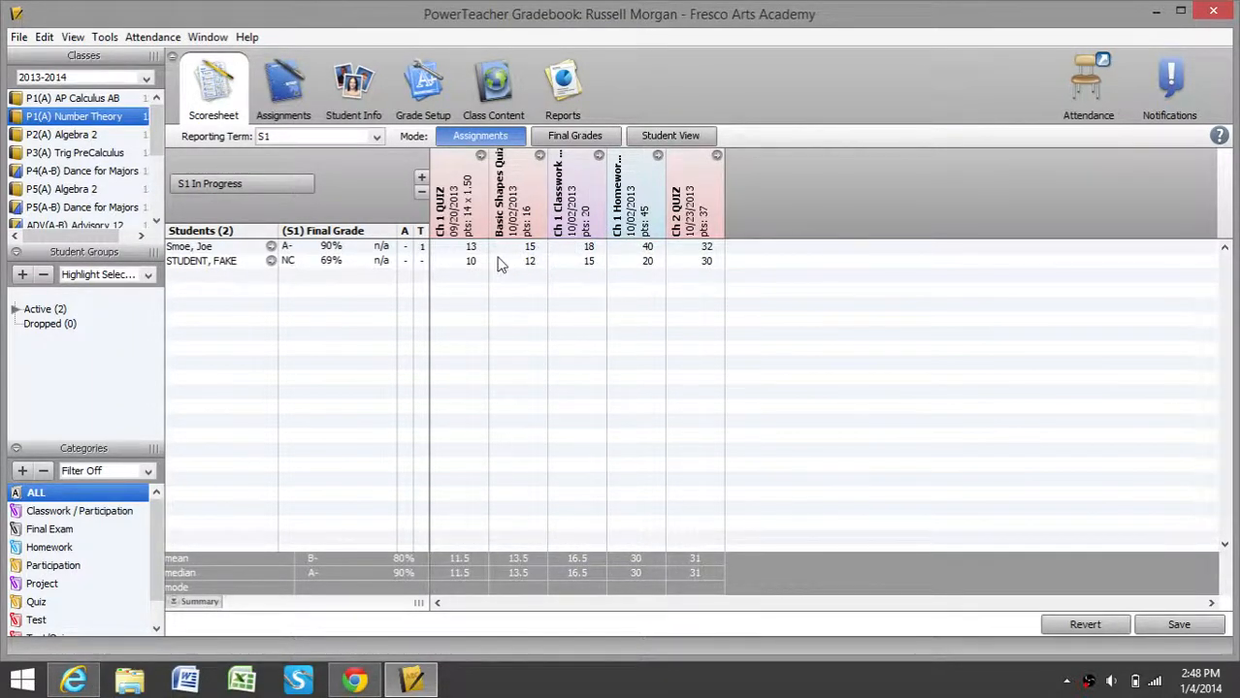
Change the first student's Ch 1 Classwork score to 10 and save the scoresheet.
left_click(583, 249)
key("Delete")
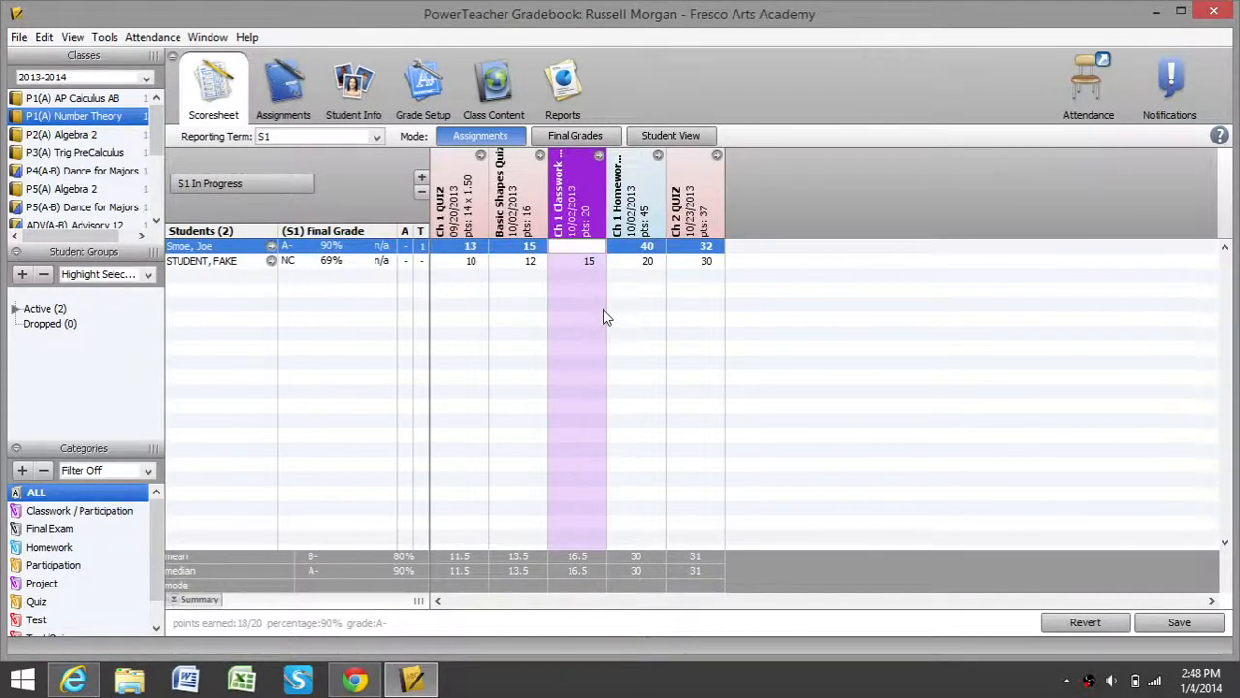
key("Return")
key("Up")
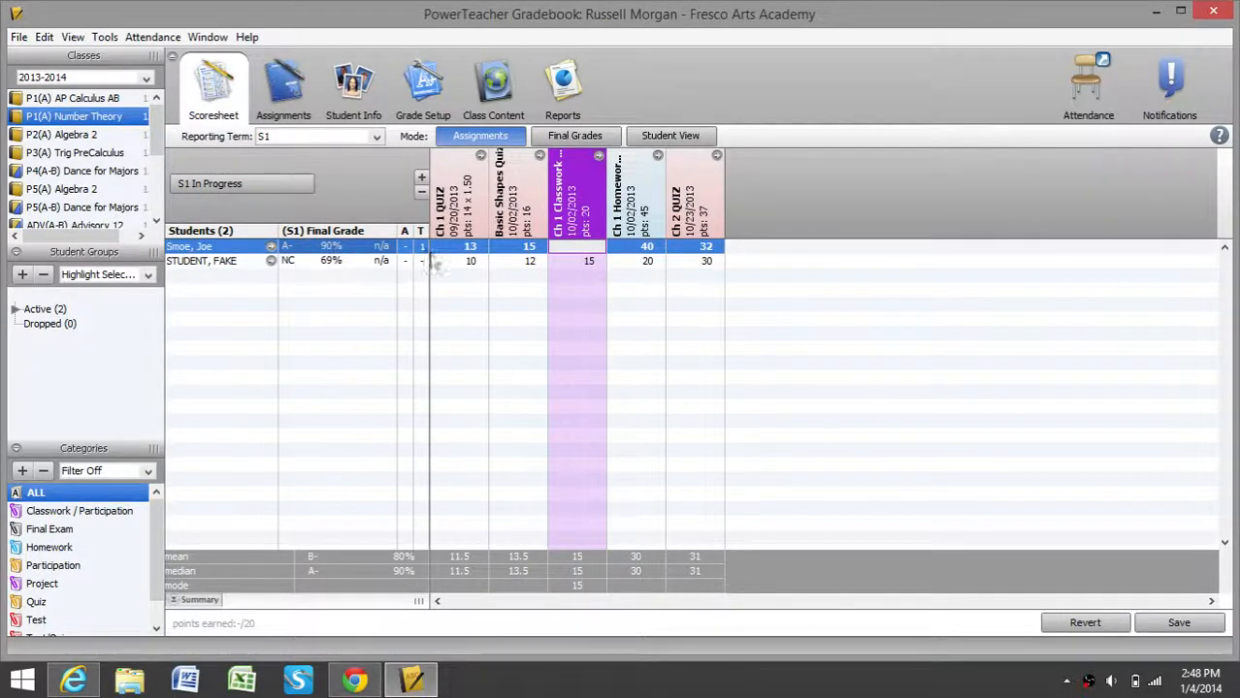
type("10")
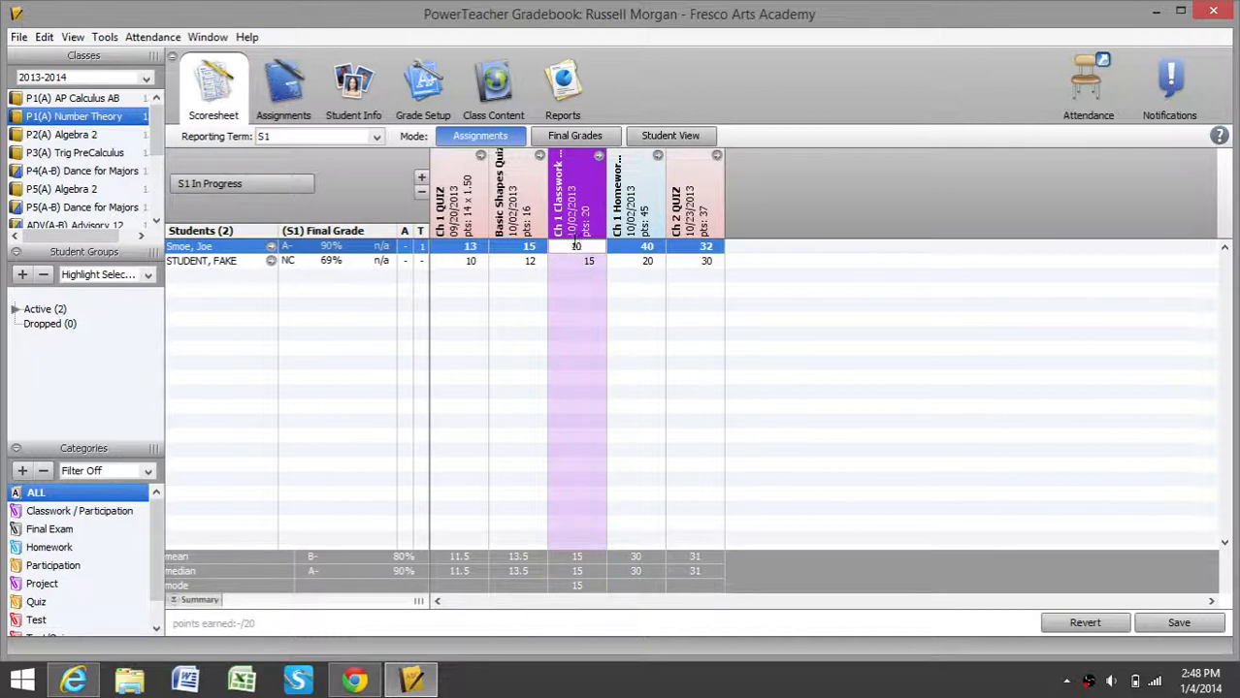
key("Return")
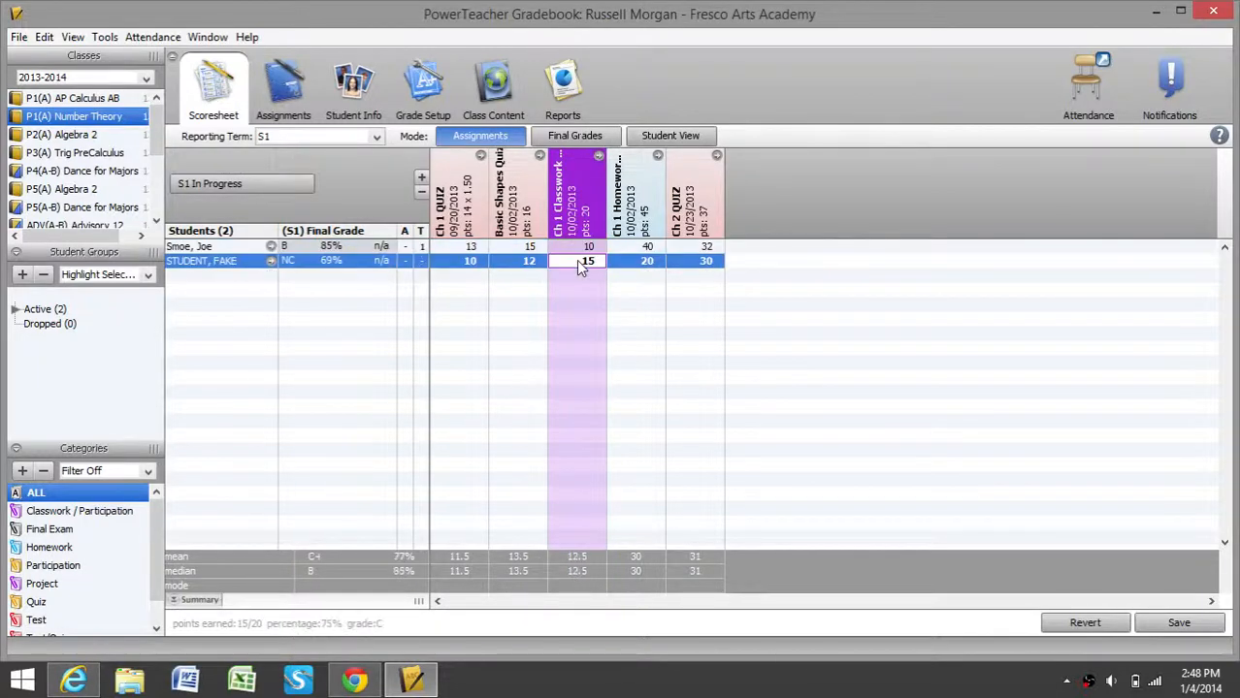
key("Up")
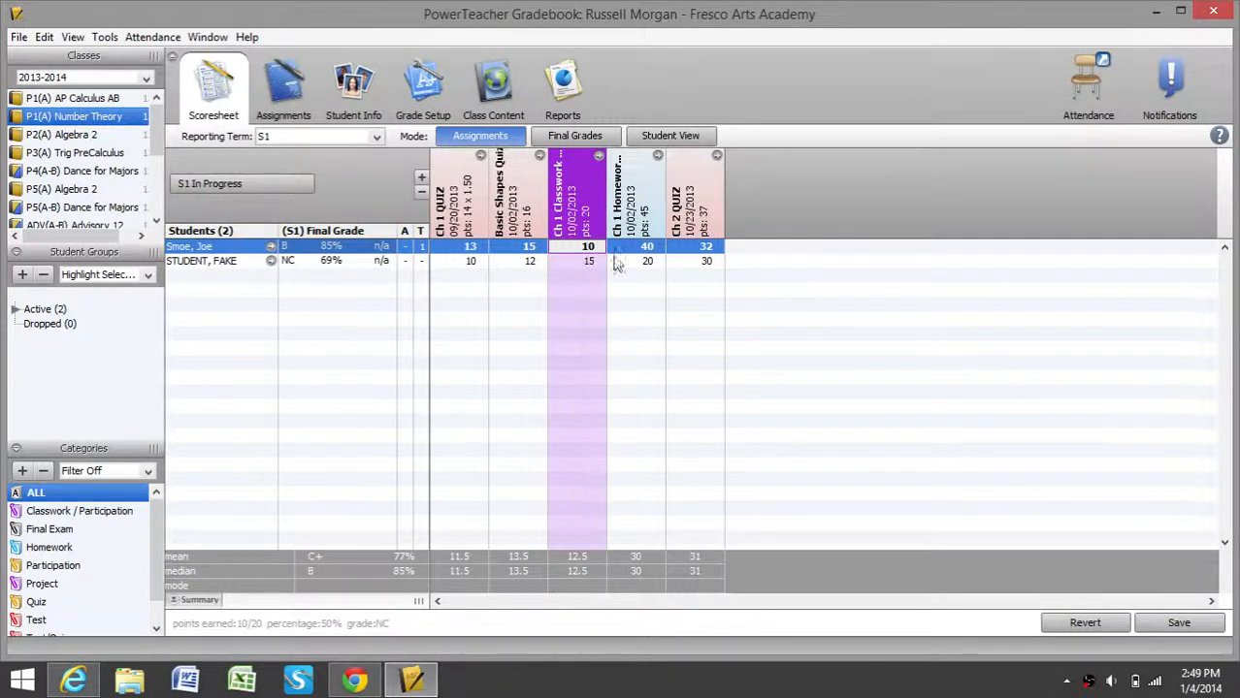
left_click(1159, 626)
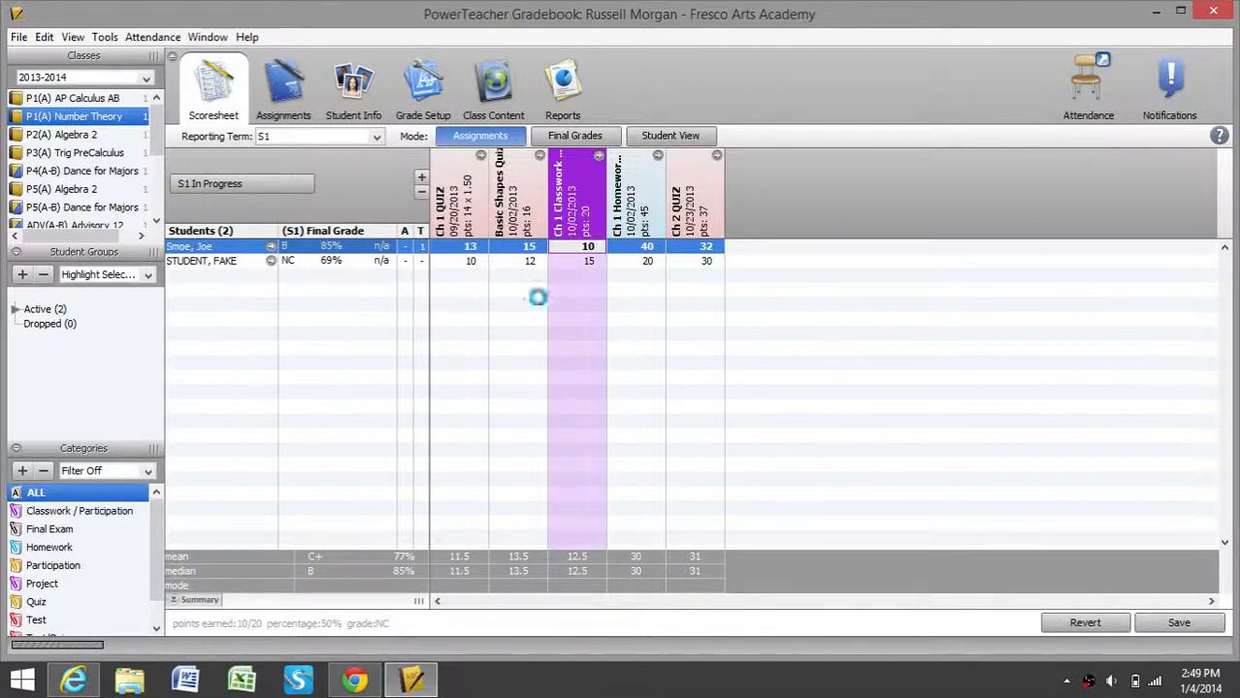
Add the comment "Great attendance! Works well with others." to the first student's S1 final grade using the Score Inspector.
left_click(324, 250)
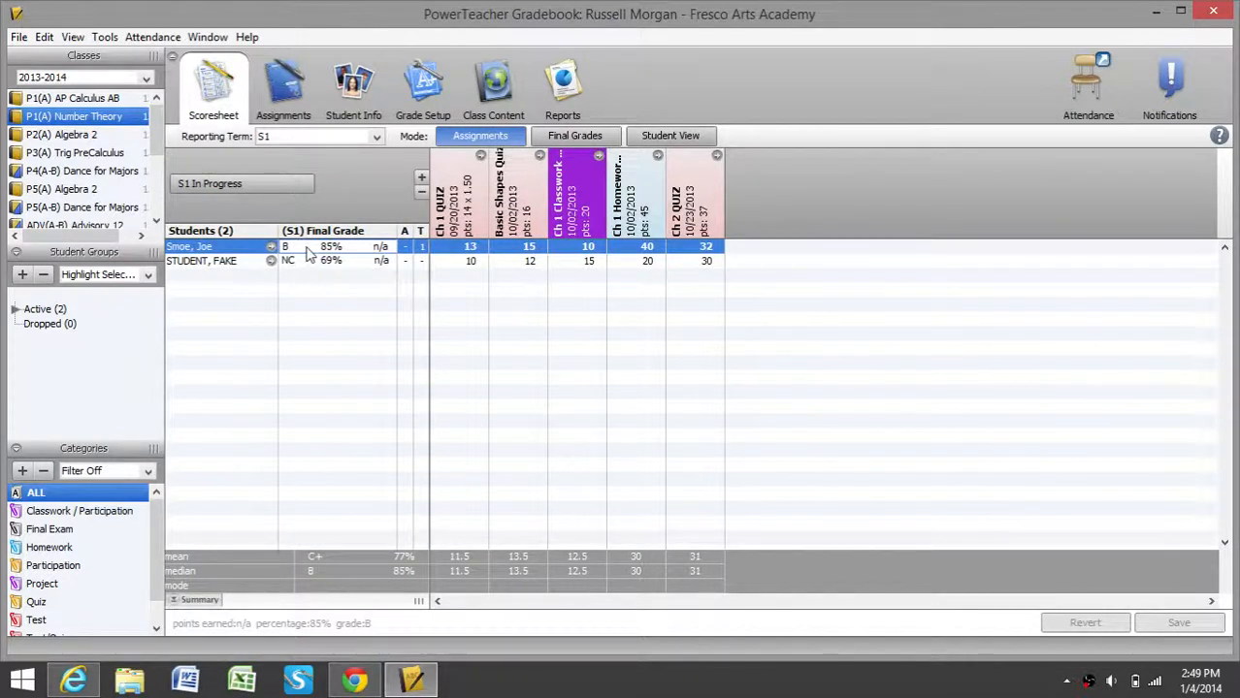
right_click(309, 255)
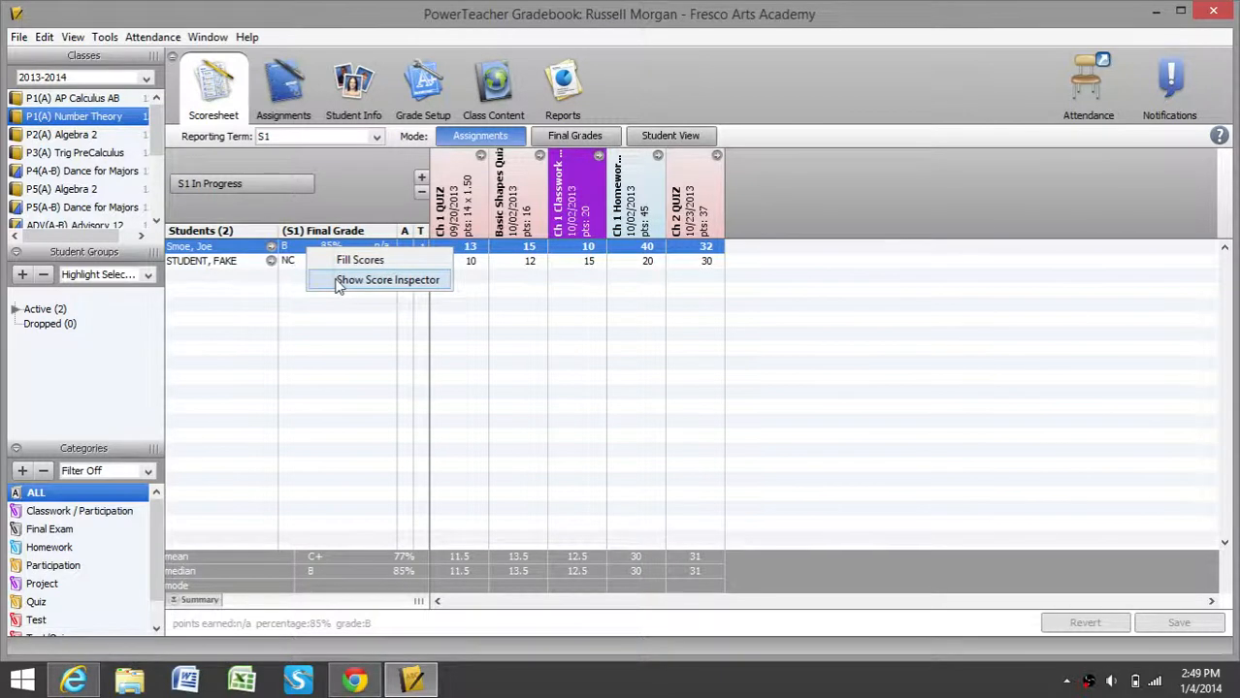
left_click(338, 282)
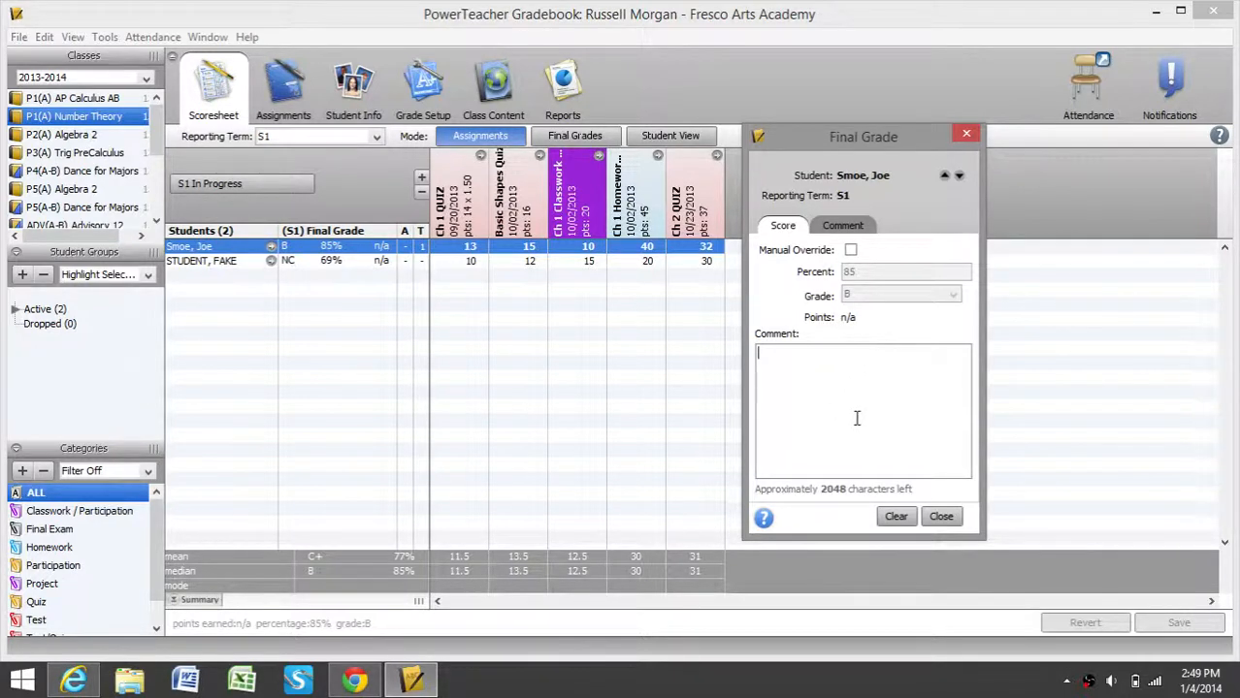
type("Great attendance! Works wel")
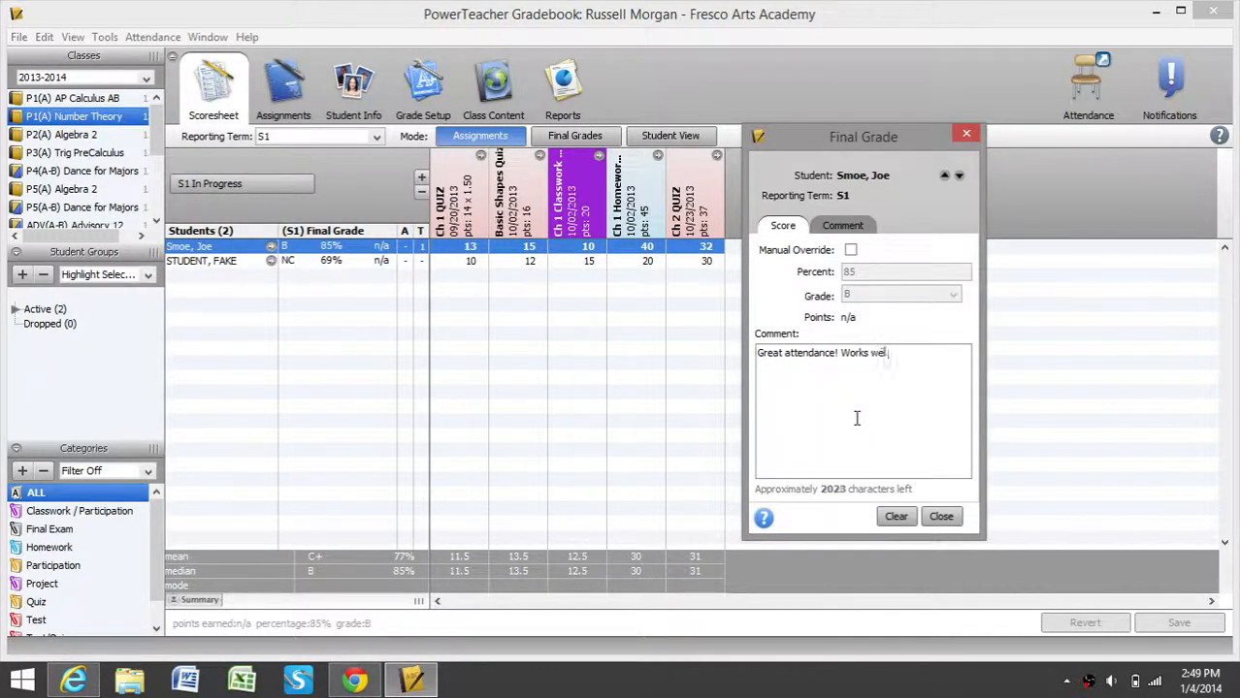
type("l with others.")
left_click(941, 517)
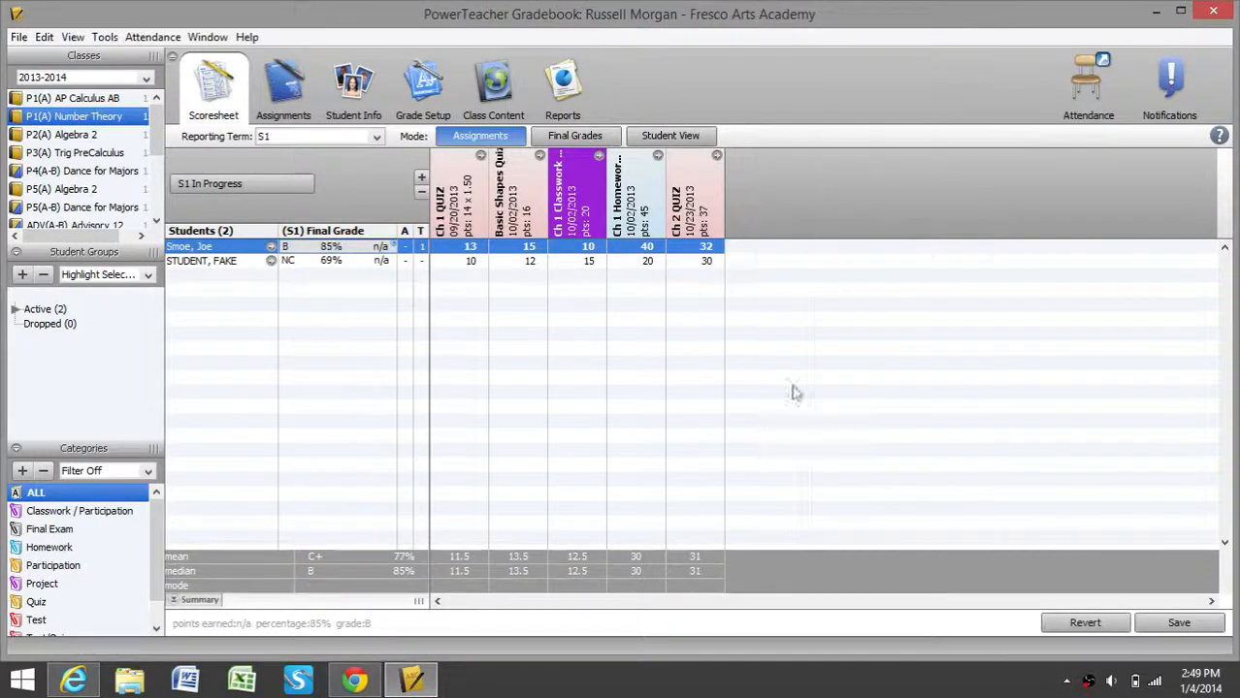
Manually override the second student's S1 final grade in the Score Inspector with 70 percent and grade C-.
right_click(349, 252)
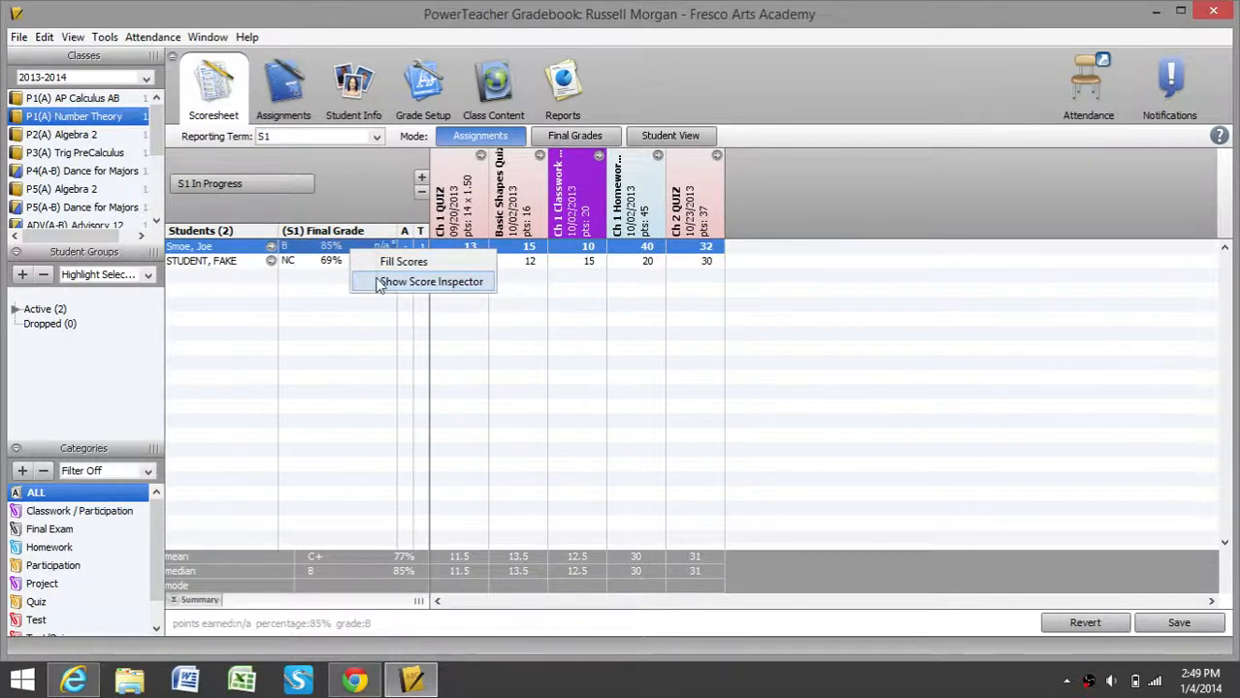
left_click(380, 281)
left_click_drag(878, 139, 824, 147)
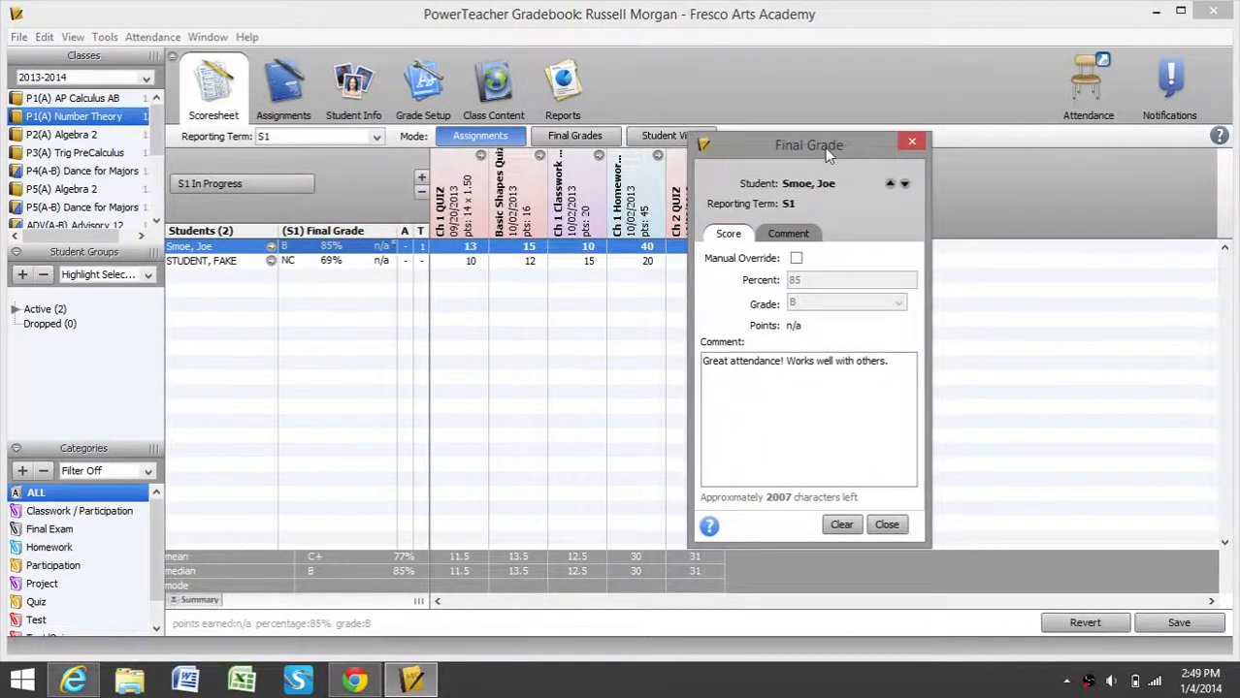
left_click(323, 272)
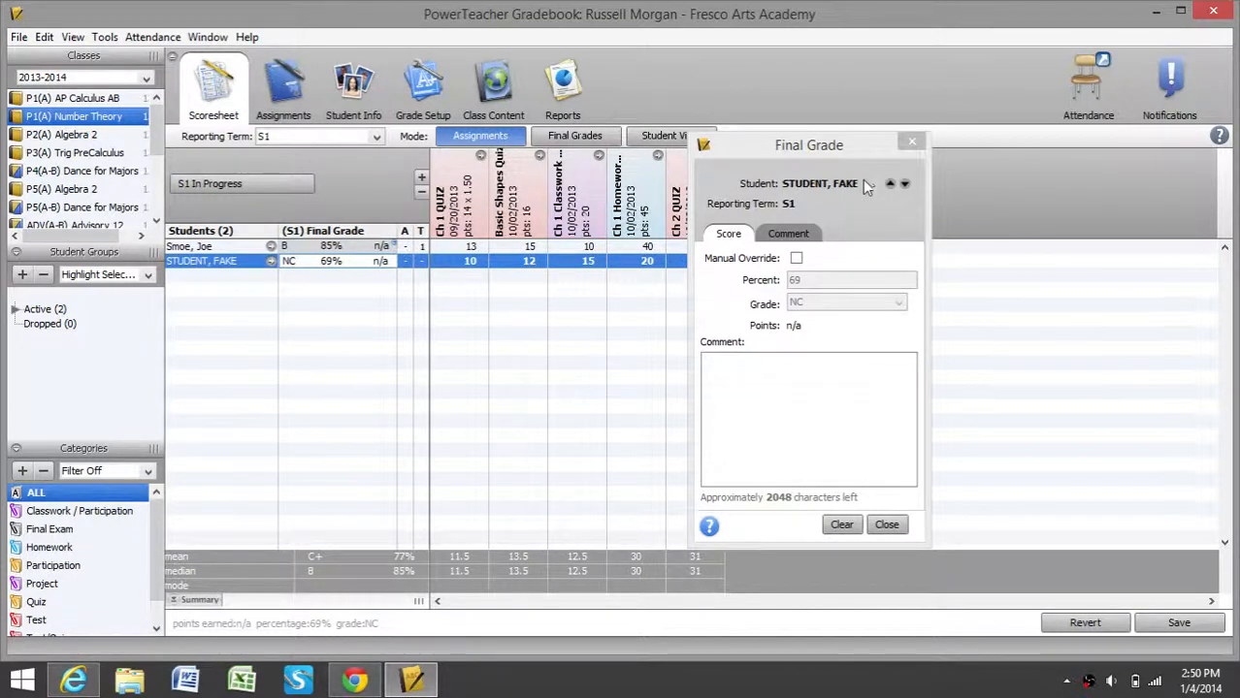
left_click(796, 259)
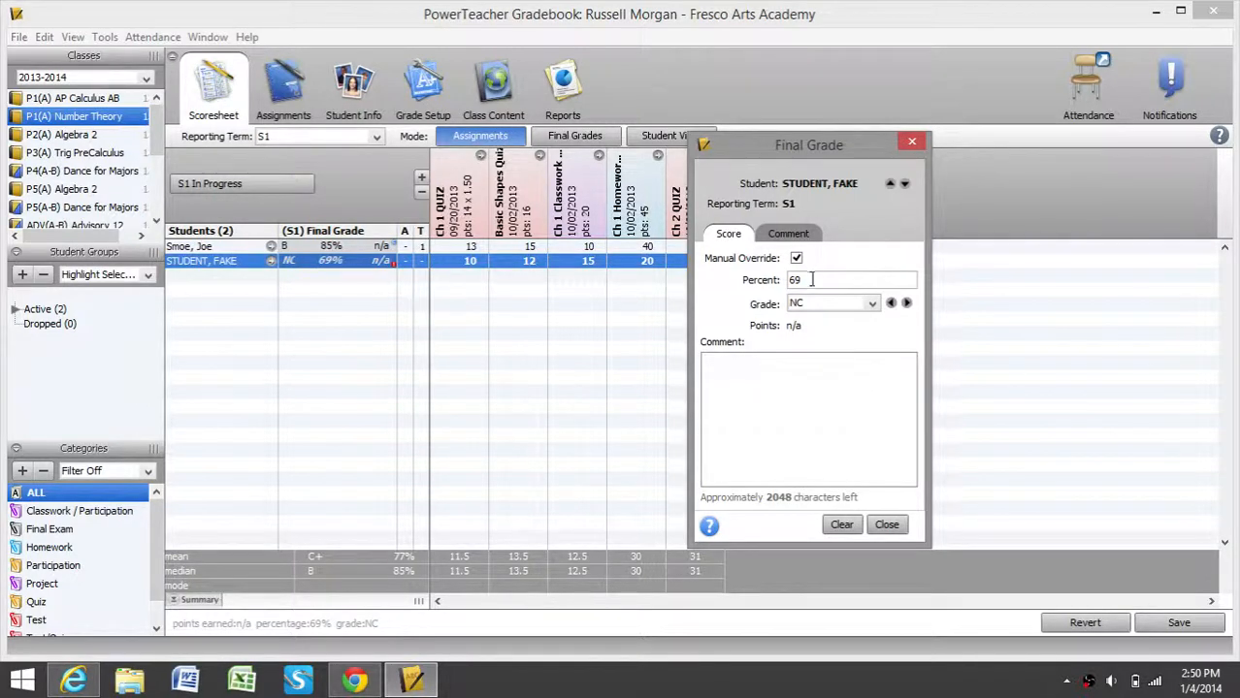
double_click(811, 280)
type("70")
left_click(852, 305)
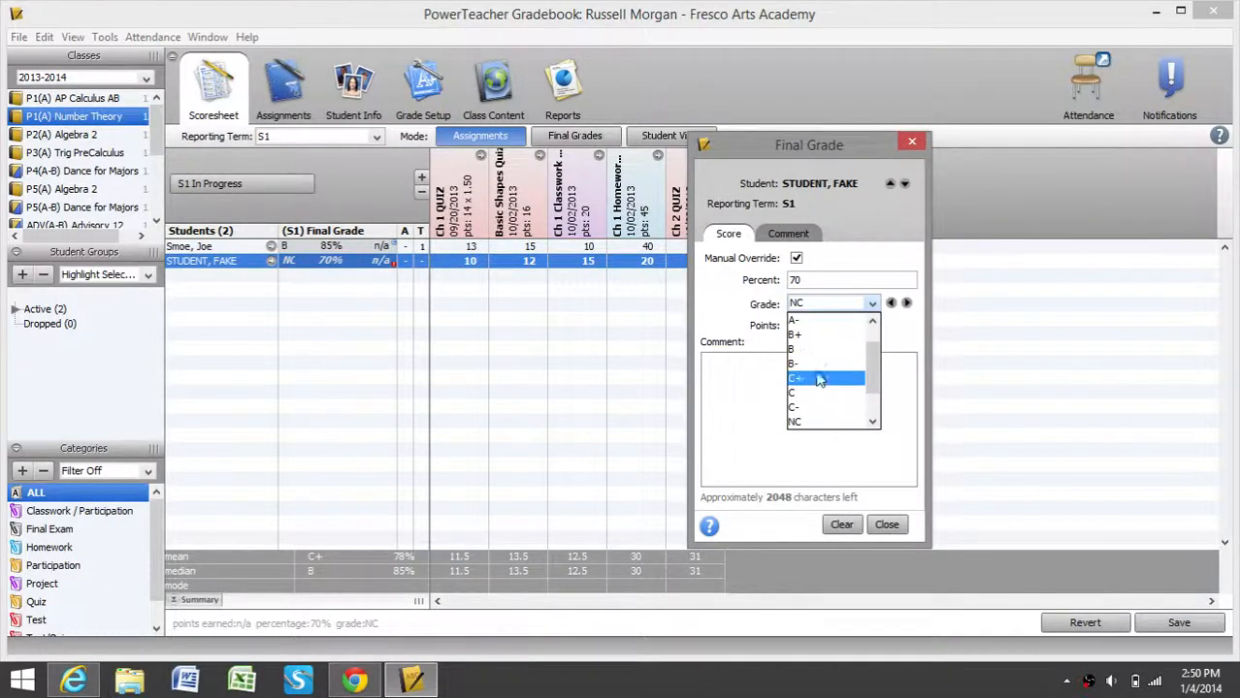
left_click(808, 409)
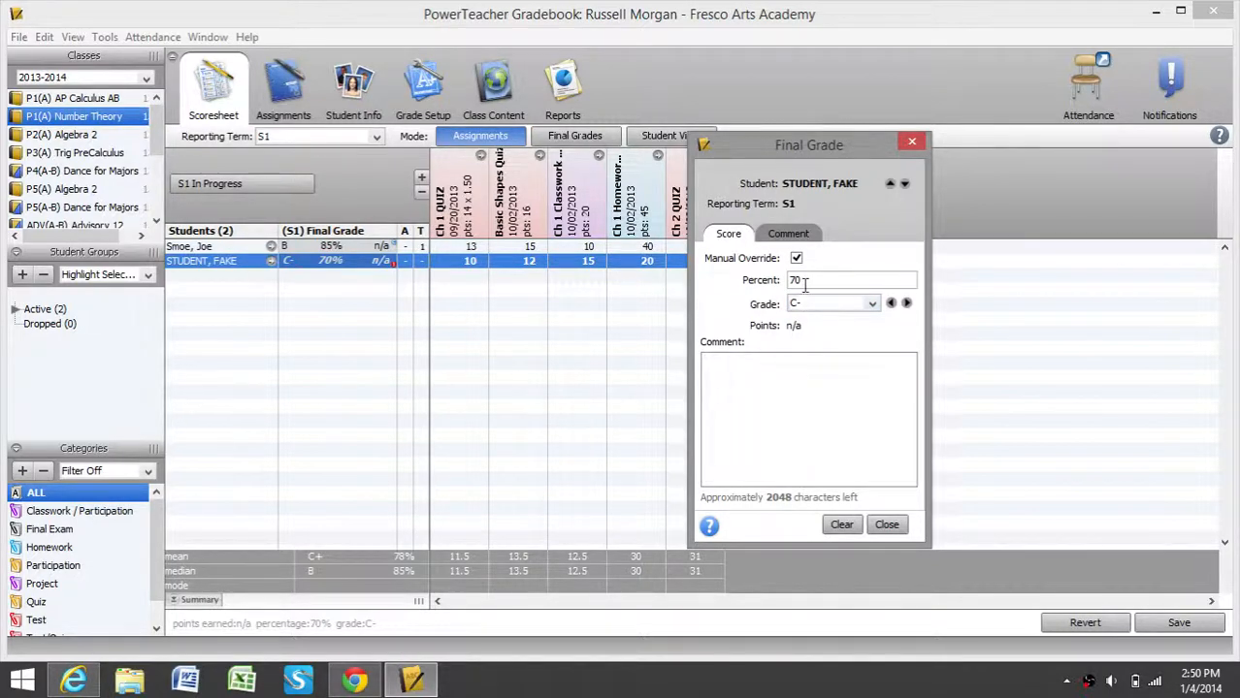
Add the comment "Poor performance on tests." to the second student's S1 final grade and save the gradebook.
left_click(846, 414)
type("oor performance on tests.")
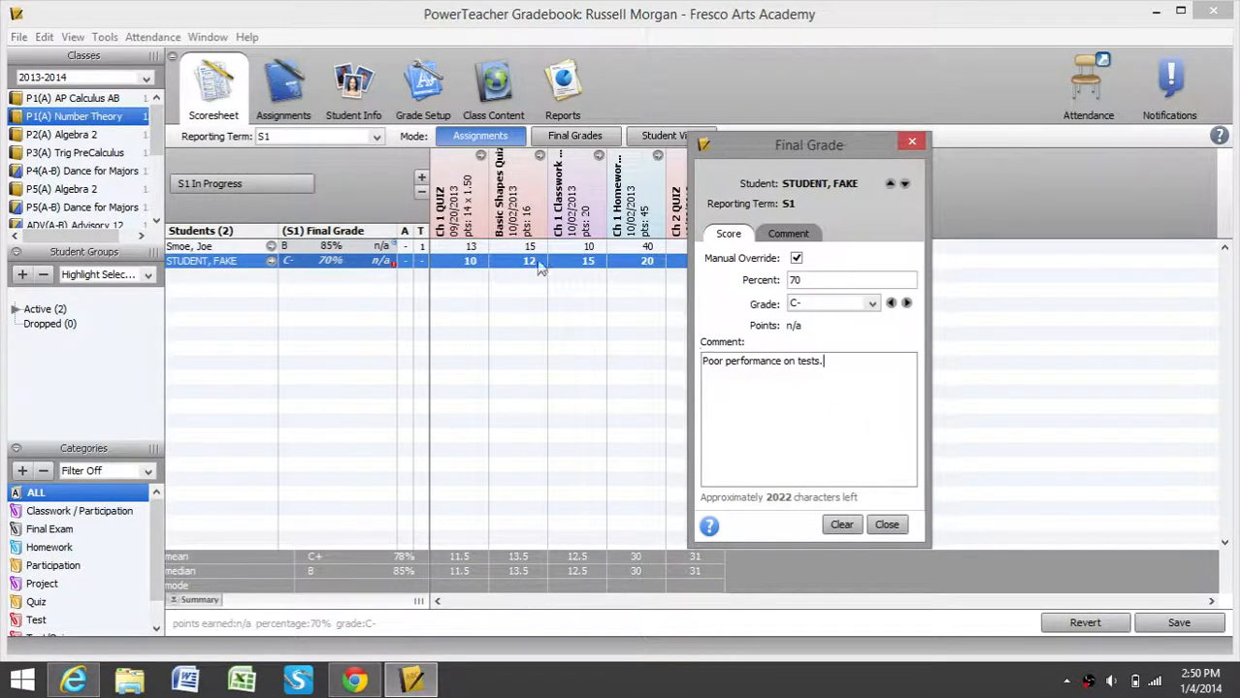
left_click(885, 524)
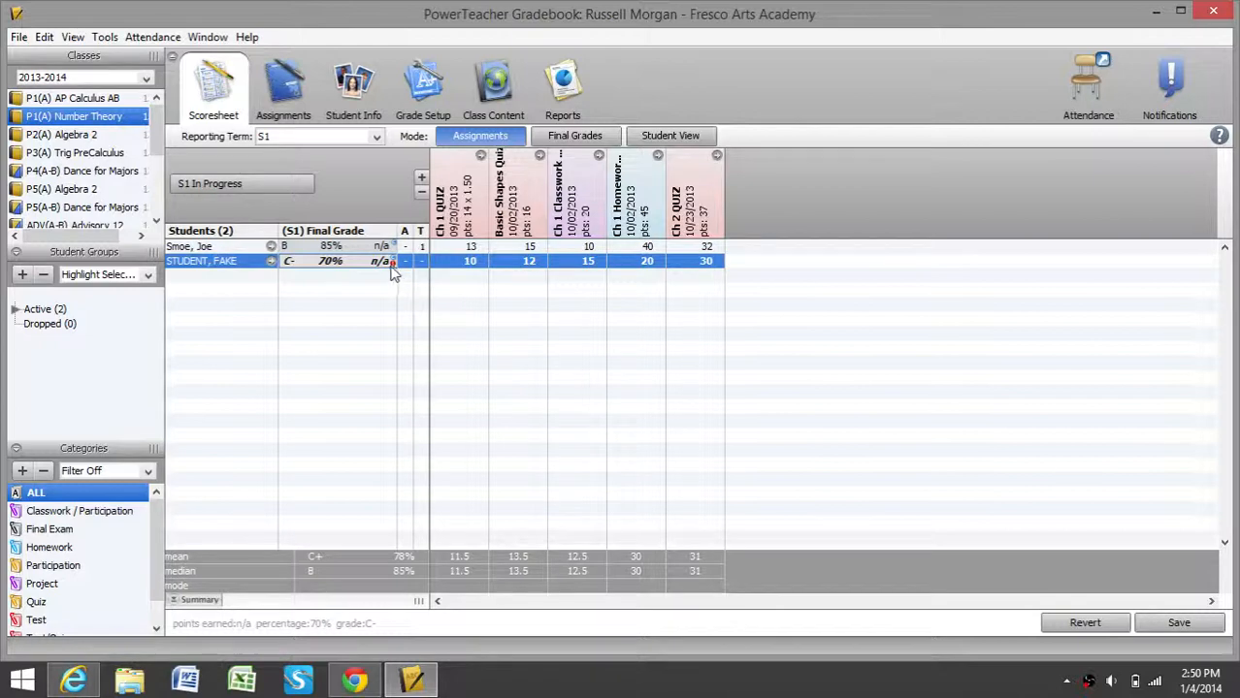
mouse_move(392, 273)
left_click(337, 248)
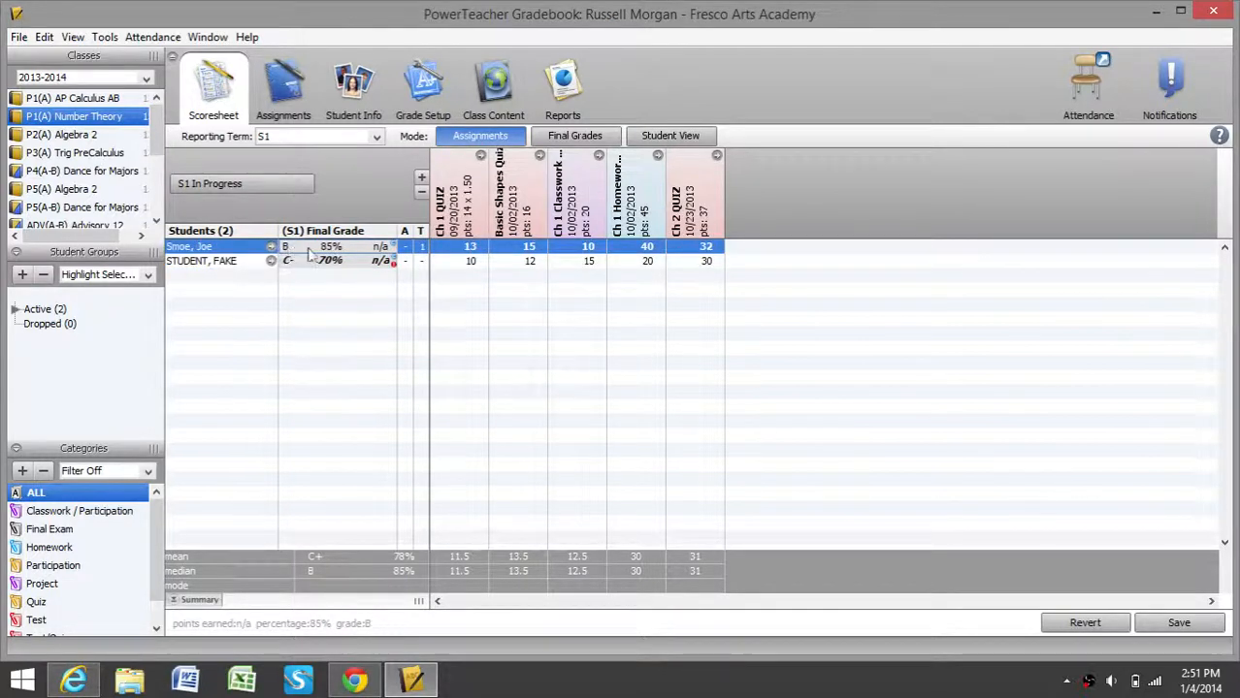
left_click(1176, 623)
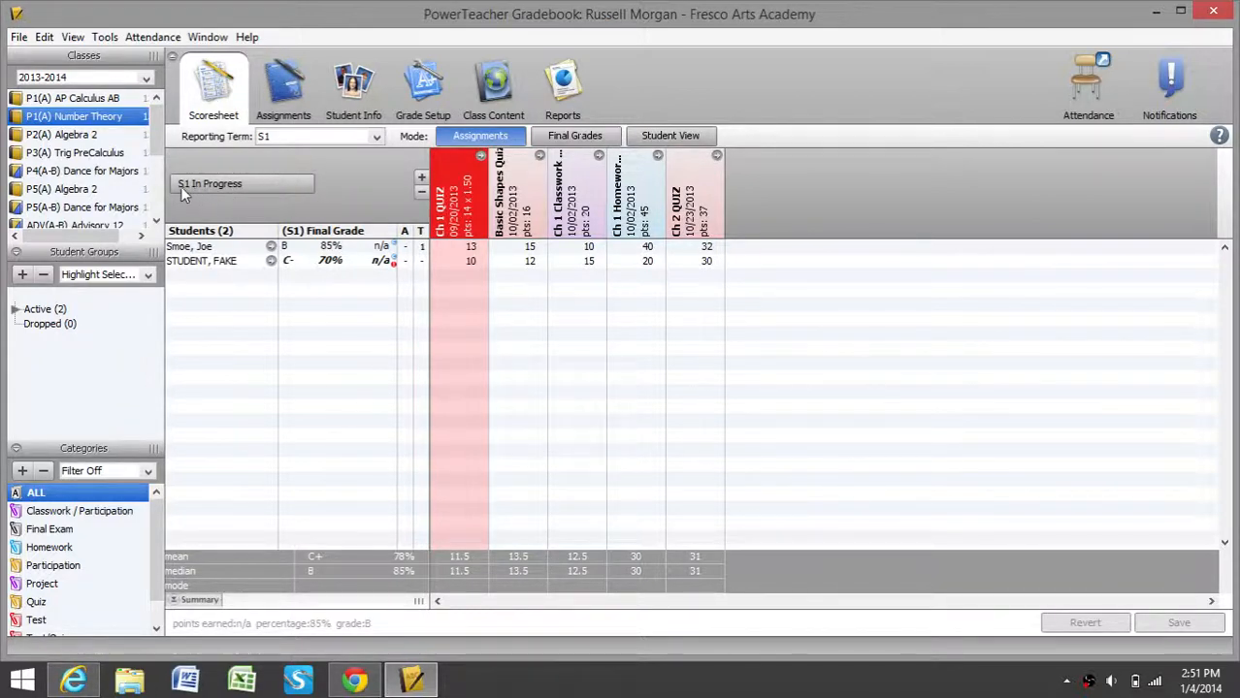
Mark the S1 final grades as complete for Number Theory and recheck the completion status setting.
left_click(219, 183)
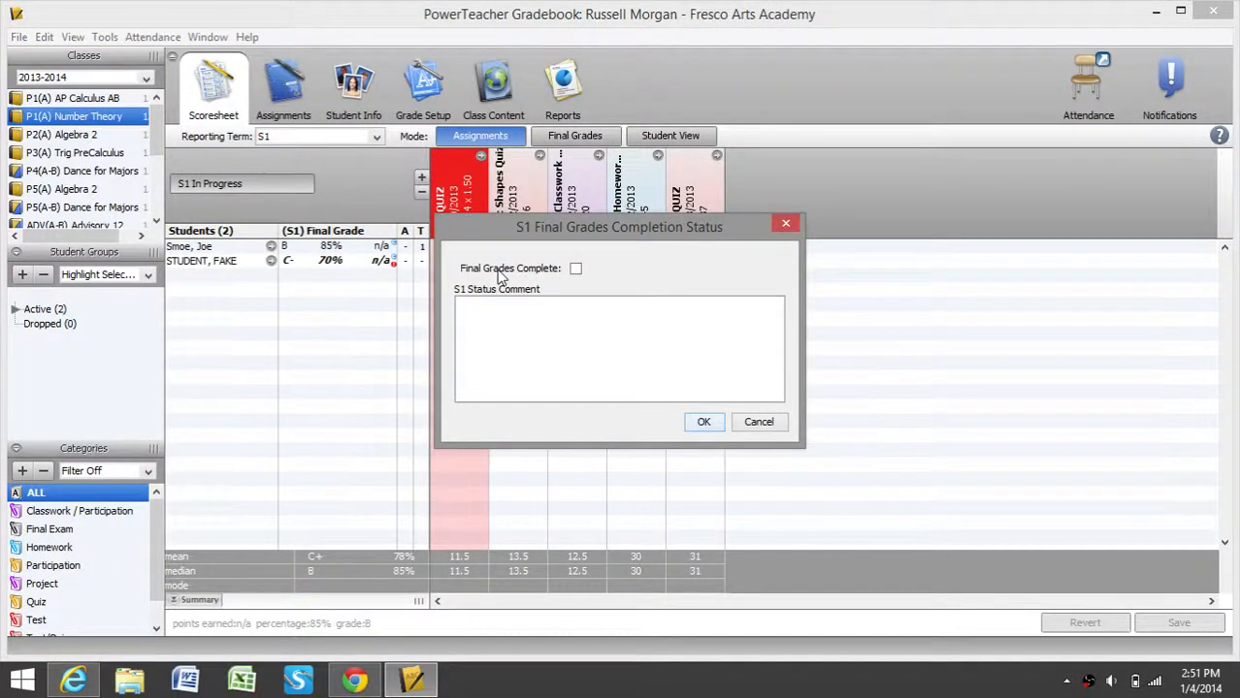
left_click(575, 270)
left_click(703, 423)
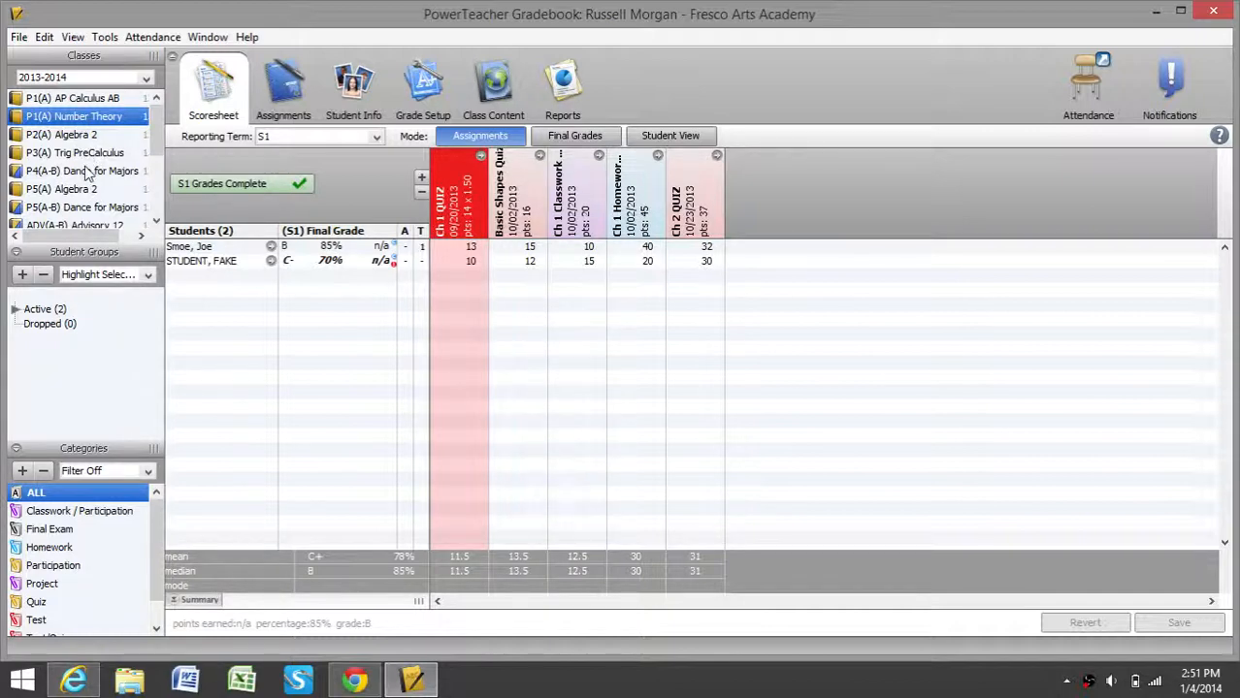
left_click(234, 189)
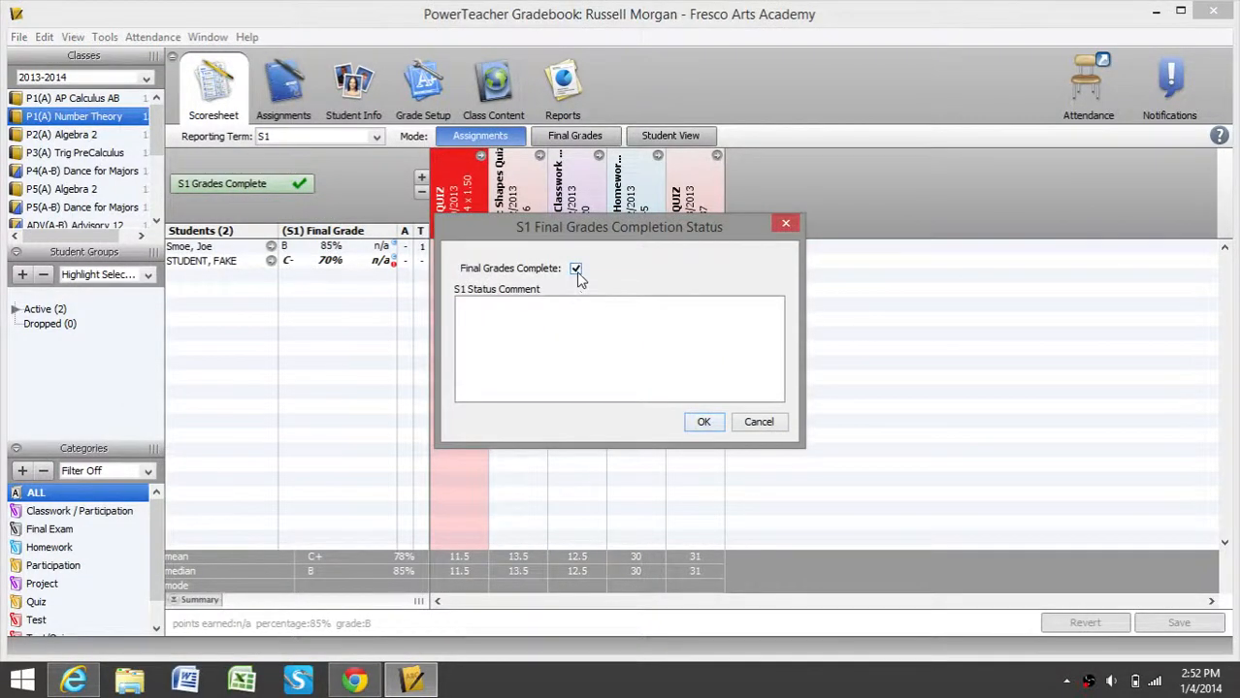
left_click(703, 421)
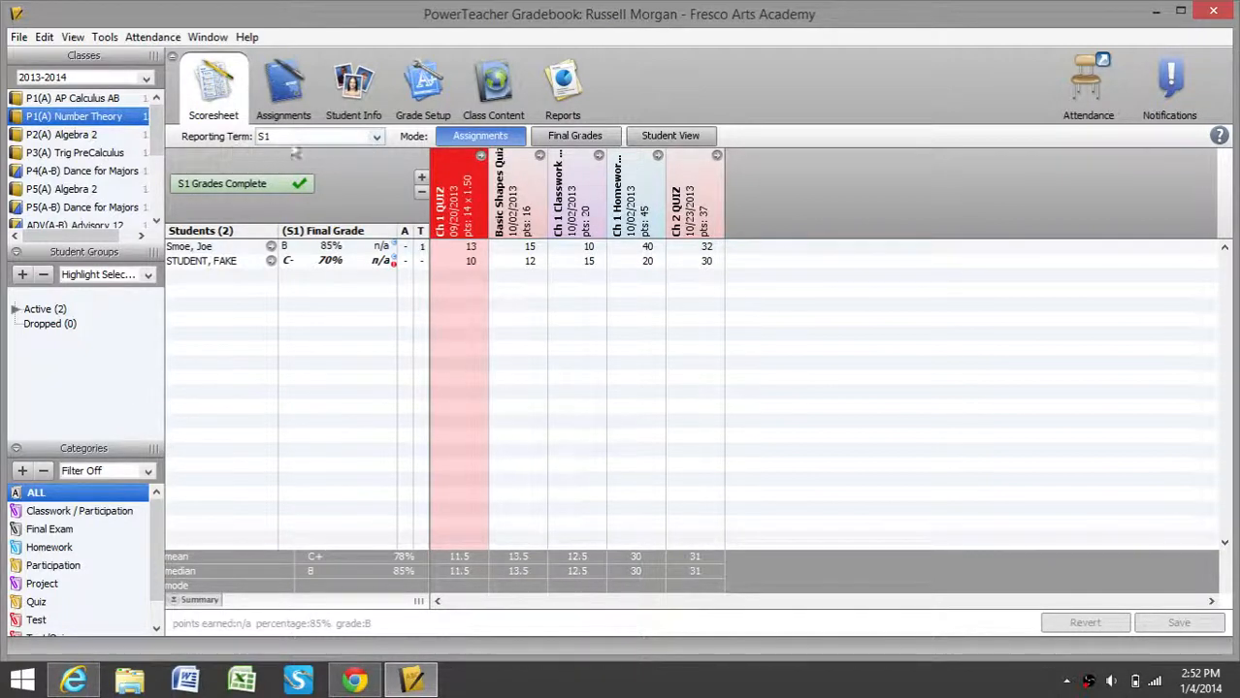
Switch the Number Theory scoresheet's reporting term to Y1.
left_click(349, 138)
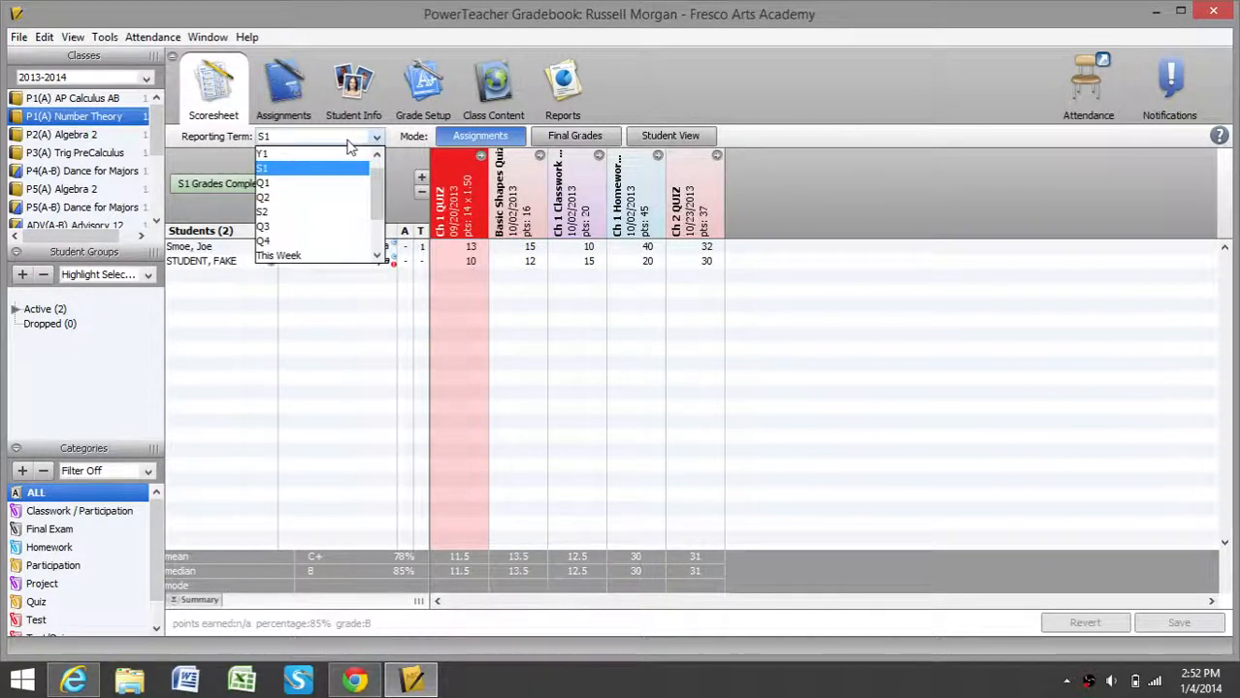
left_click(276, 157)
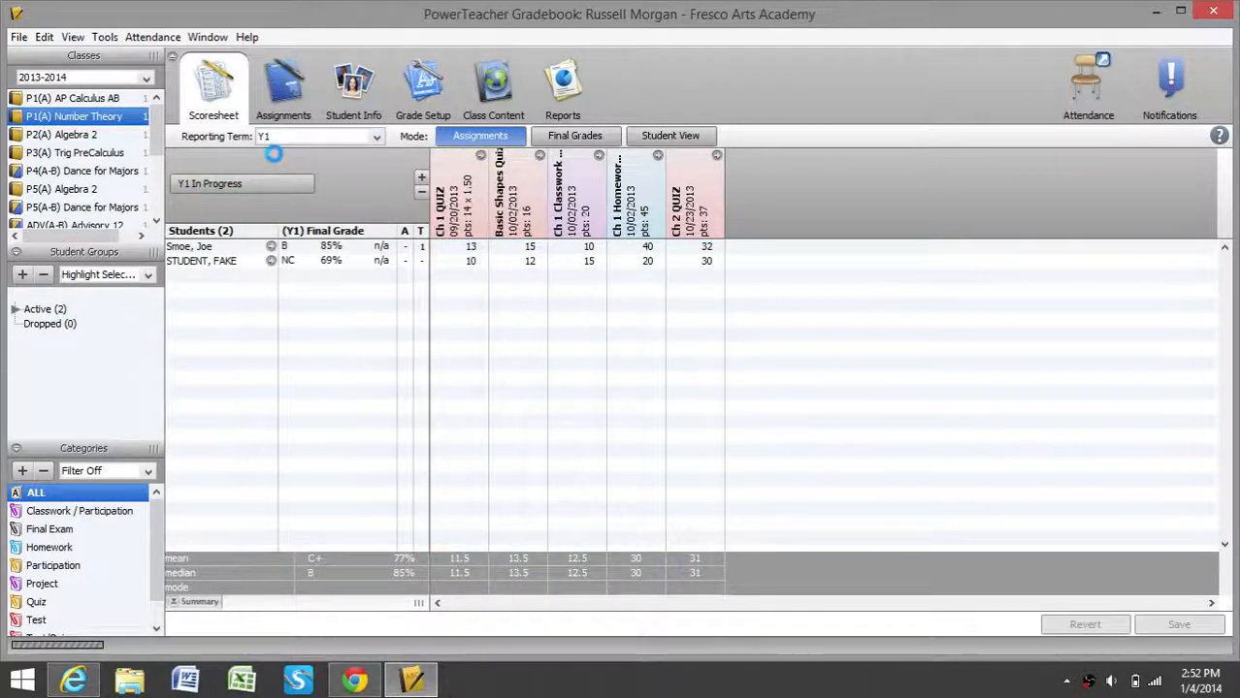